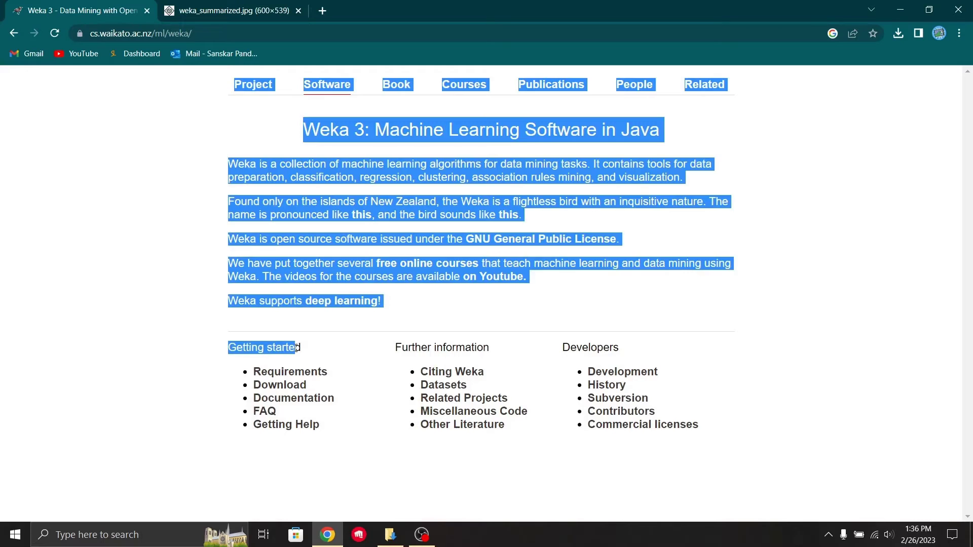
Go to the Weka download page and download the stable Windows installer weka-3-8-6-azul-zulu-windows.exe
click(284, 391)
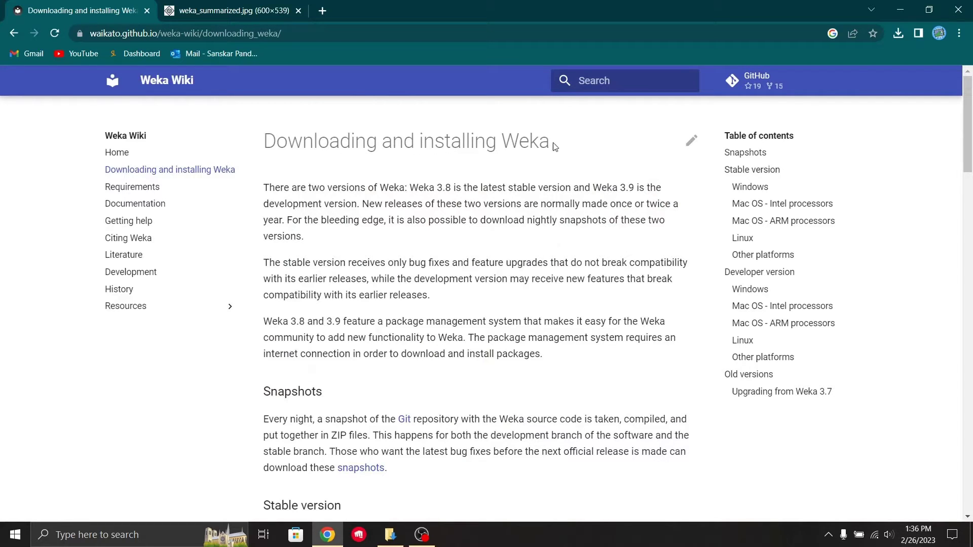
drag(268, 188, 582, 298)
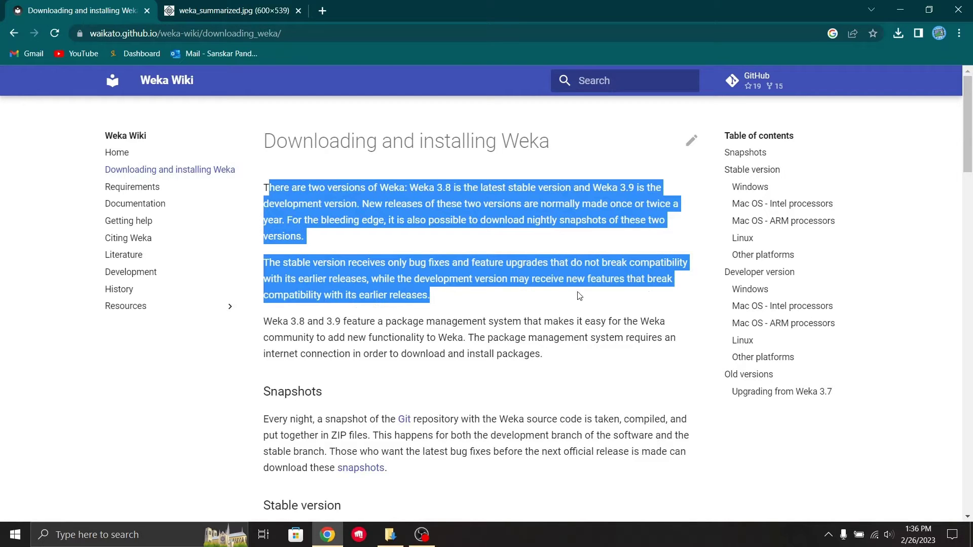
click(472, 263)
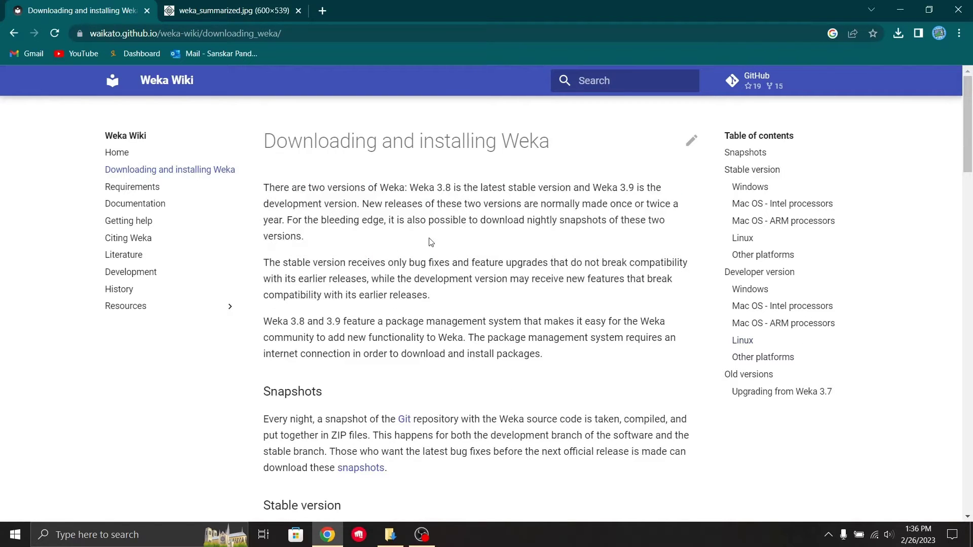
scroll(350, 338, down, 6)
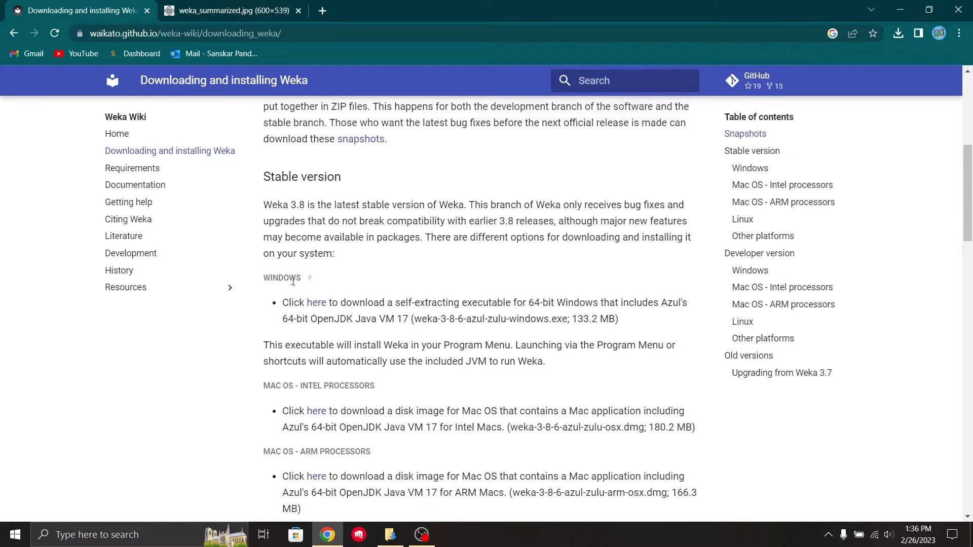
click(317, 306)
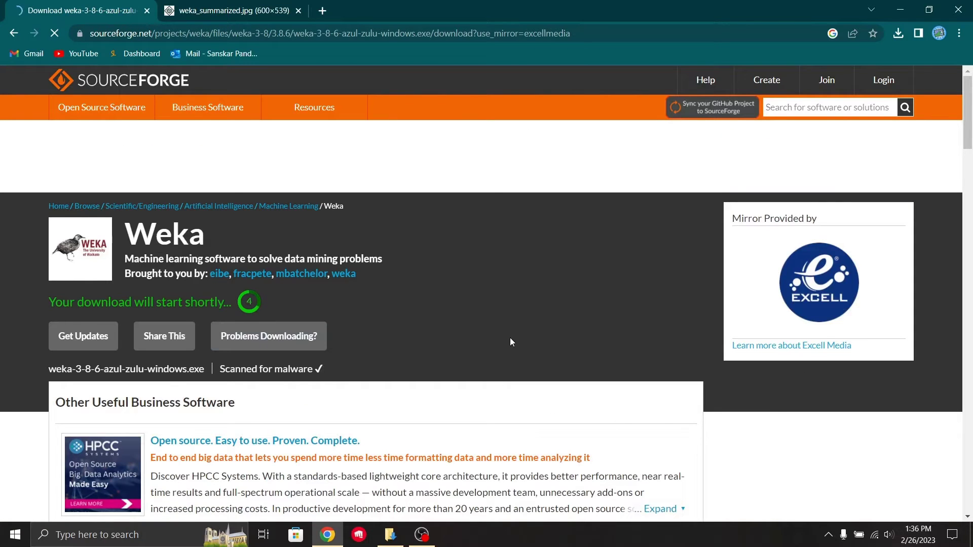
scroll(533, 350, down, 1)
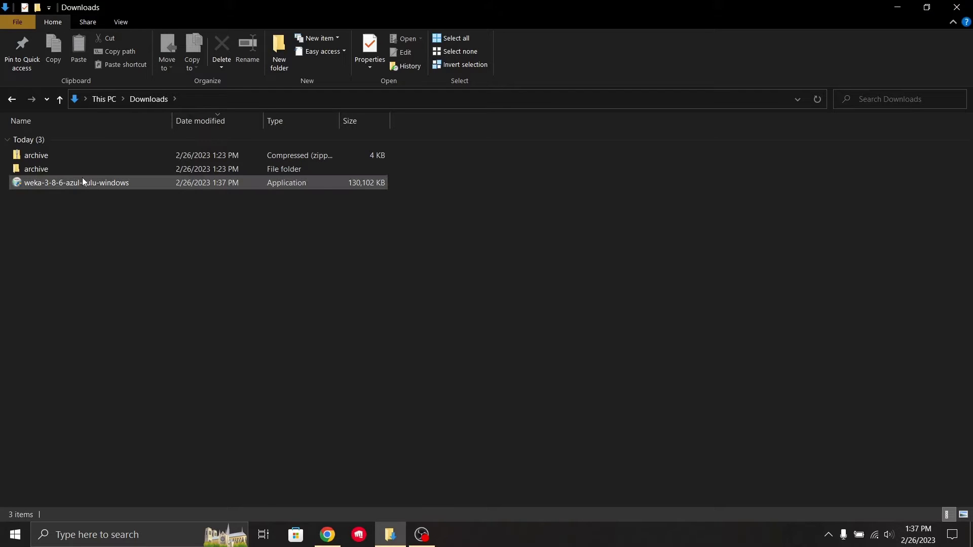
Run the weka-3-8-6-azul-zulu-windows installer from the Downloads folder and accept its license agreement
double_click(71, 185)
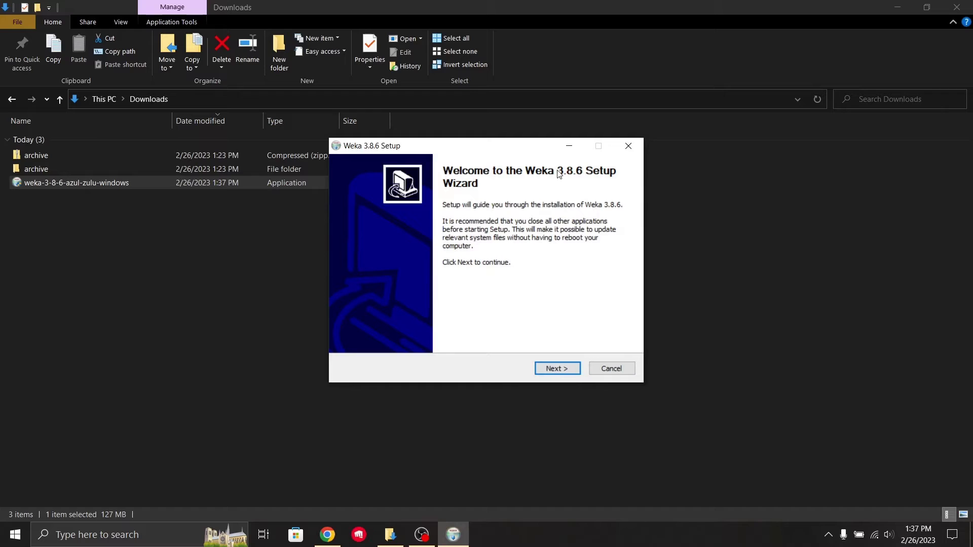
click(570, 367)
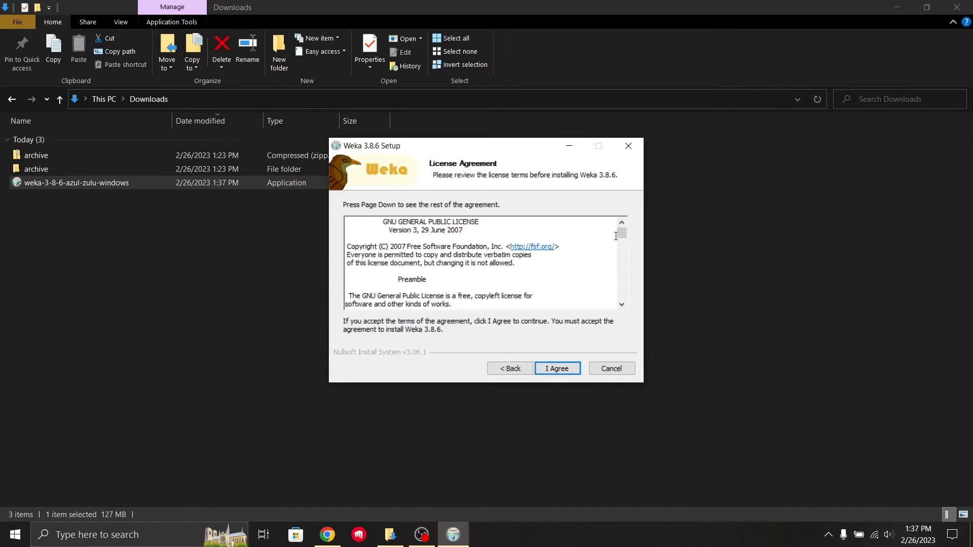
drag(624, 235, 628, 294)
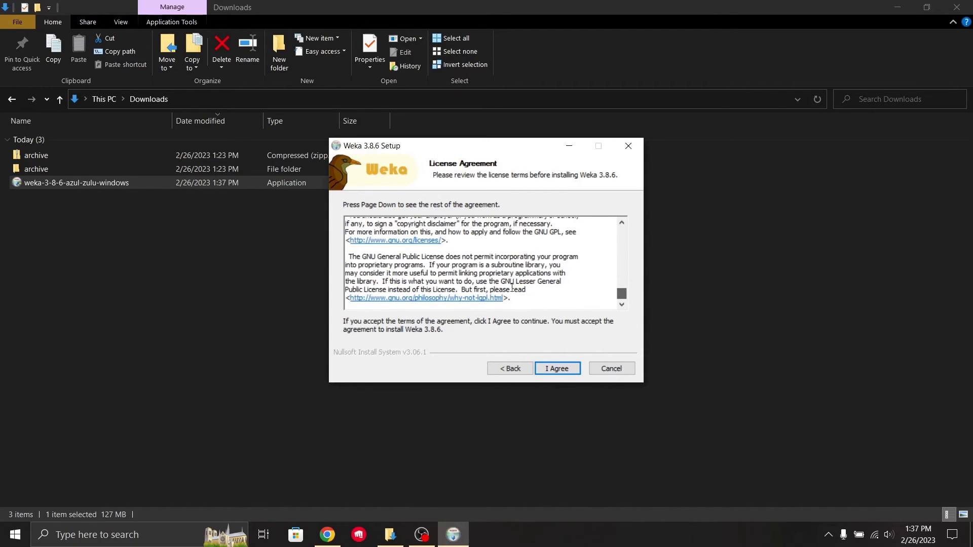
click(554, 374)
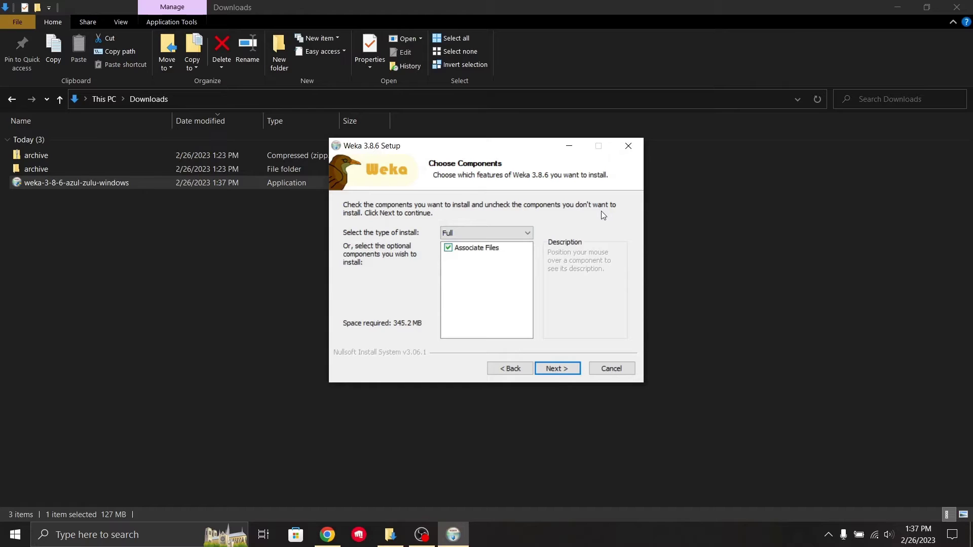
Accept the Full install with Associate Files and use D:\weka\Weka-3-8-6 as the destination folder
mouse_move(461, 247)
click(553, 372)
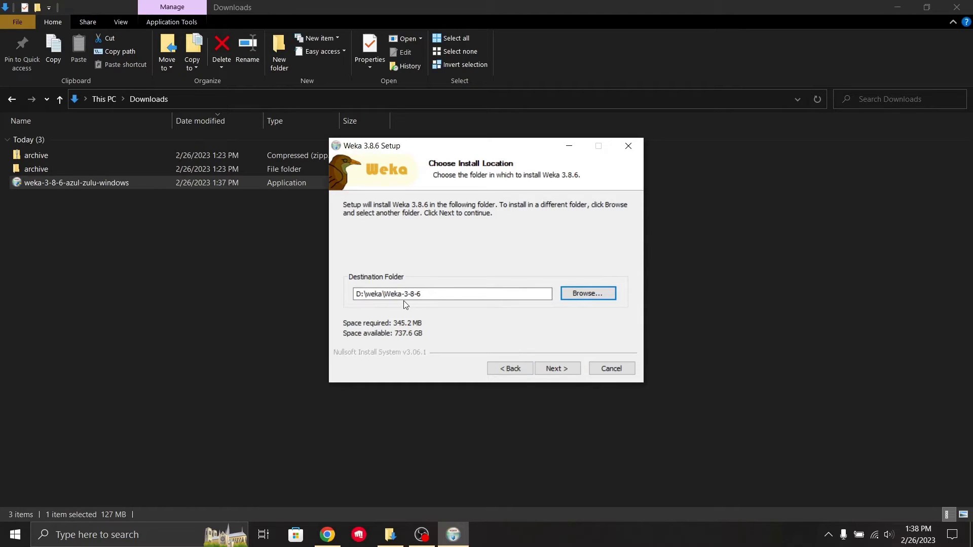
click(448, 295)
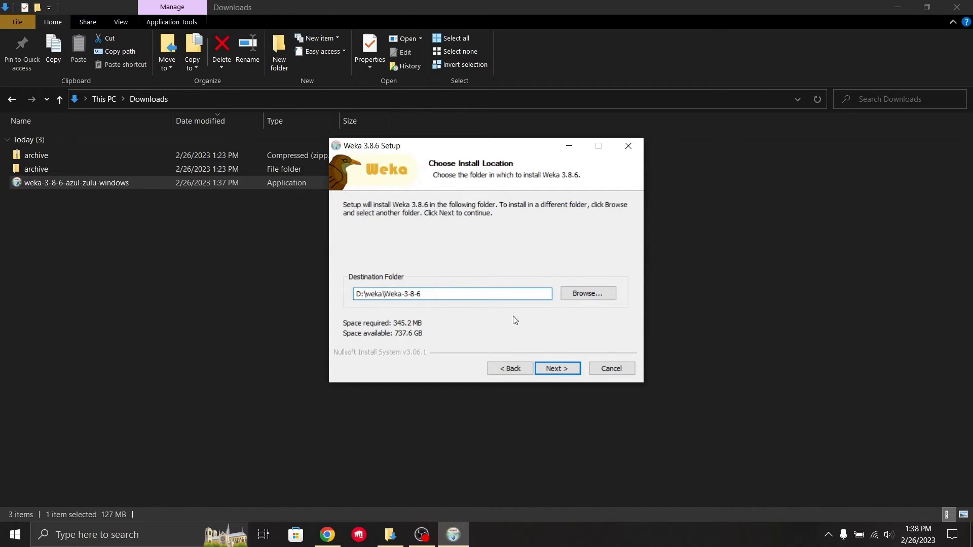
click(556, 369)
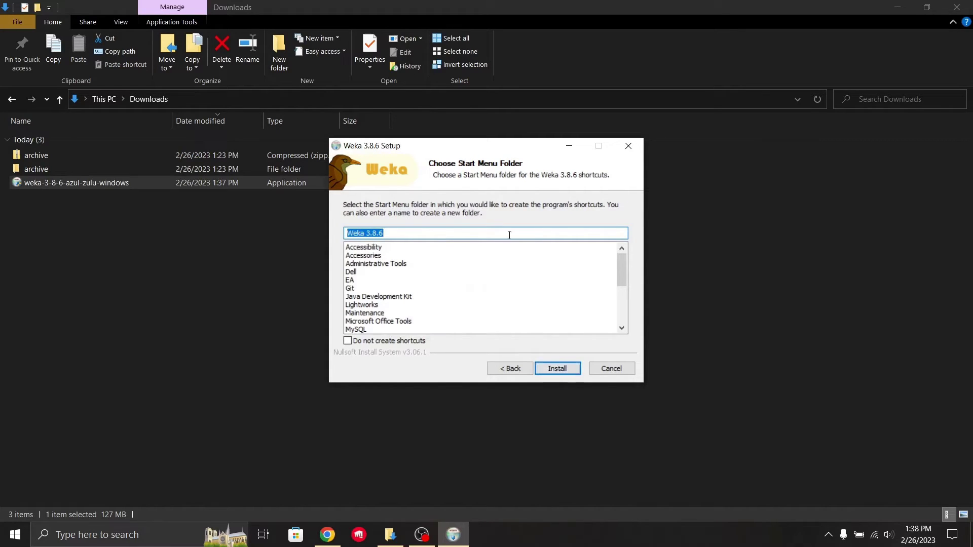
Keep Weka 3.8.6 as the Start Menu folder with shortcuts enabled, install the program and finish the setup
drag(624, 261, 646, 260)
click(348, 341)
click(347, 341)
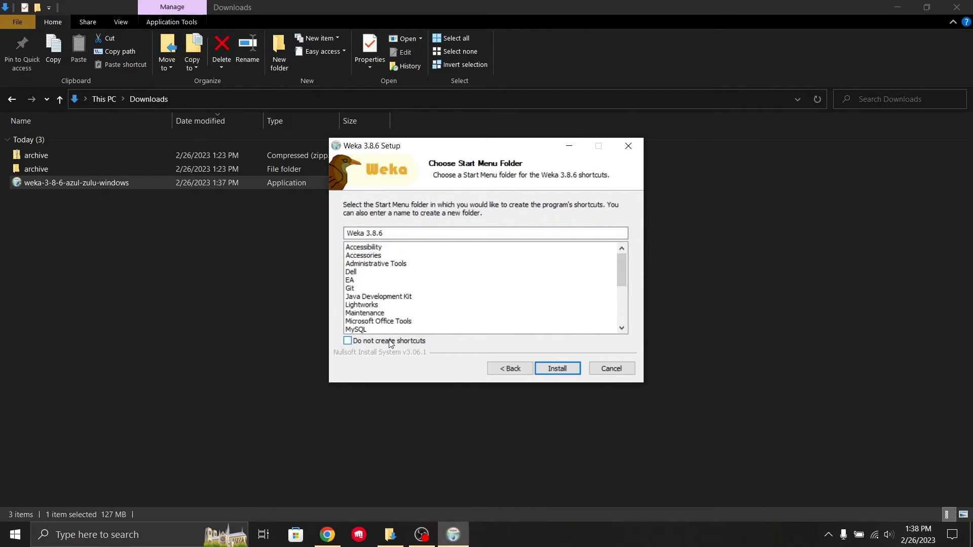
click(557, 370)
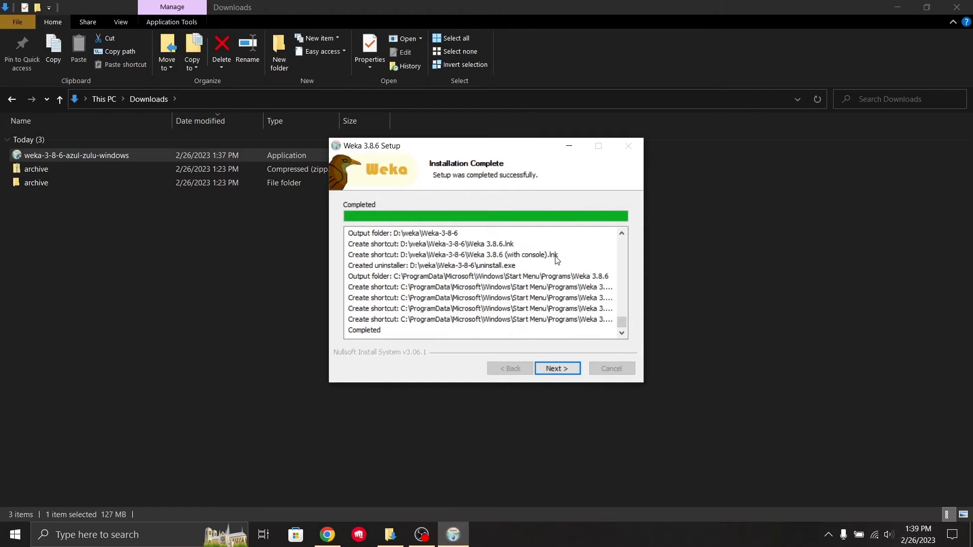
click(555, 369)
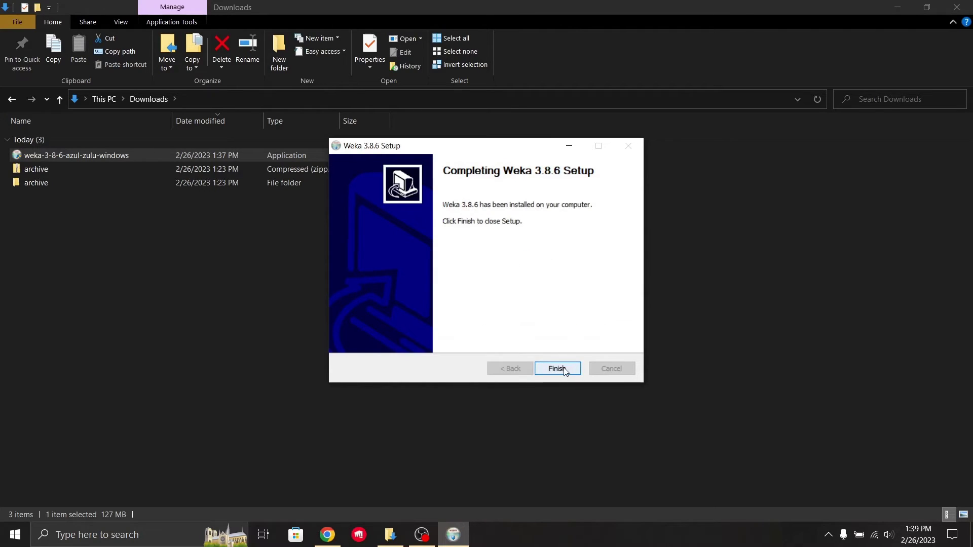
click(565, 372)
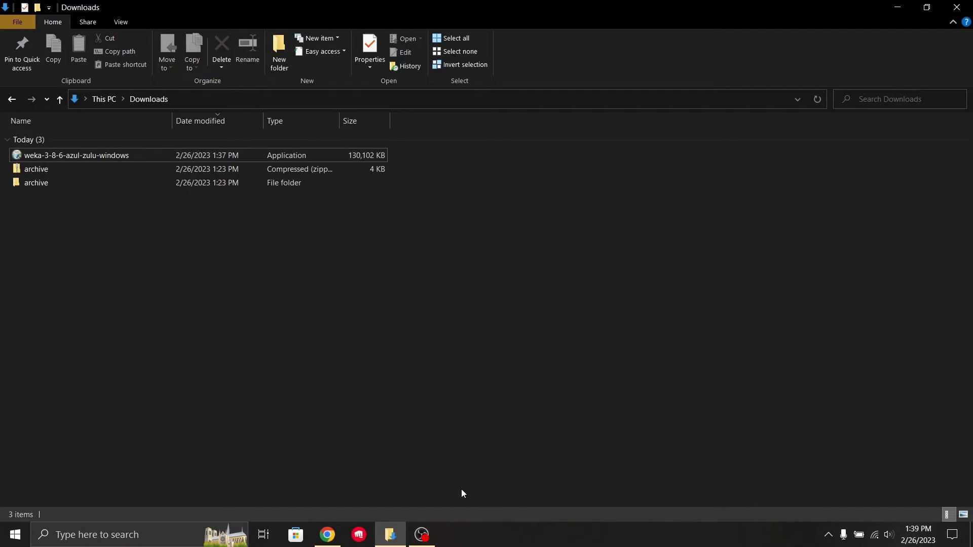
Find and launch the newly installed Weka 3.8.6, and open its Explorer application
click(132, 535)
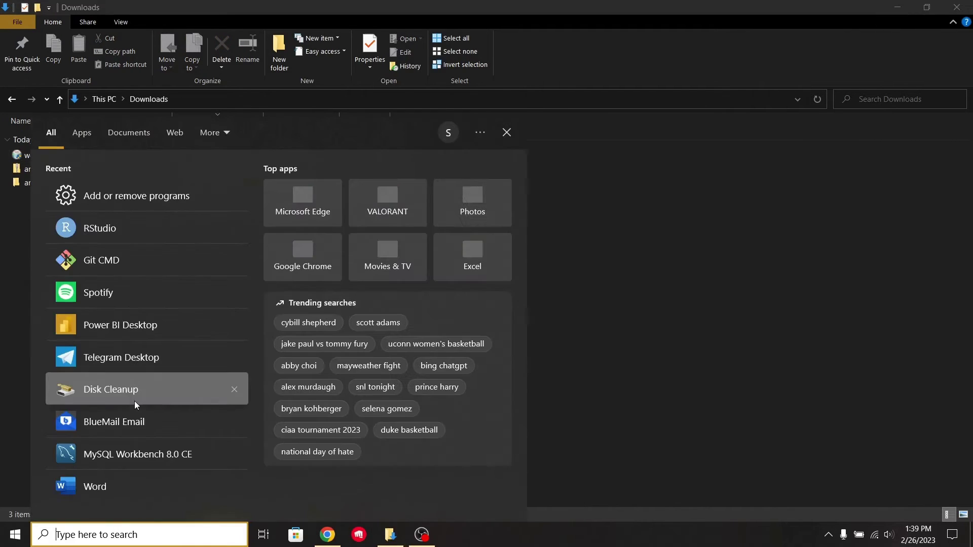
text(w)
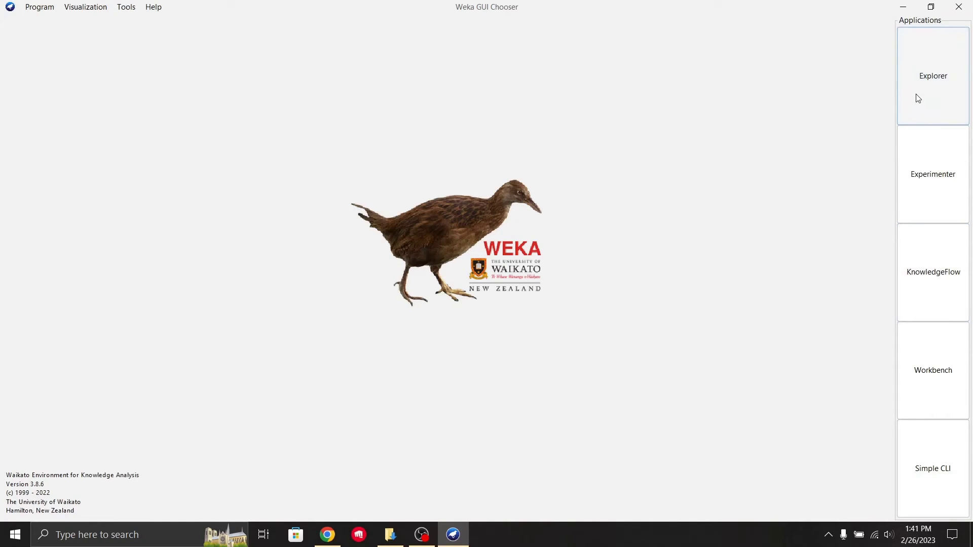
click(927, 61)
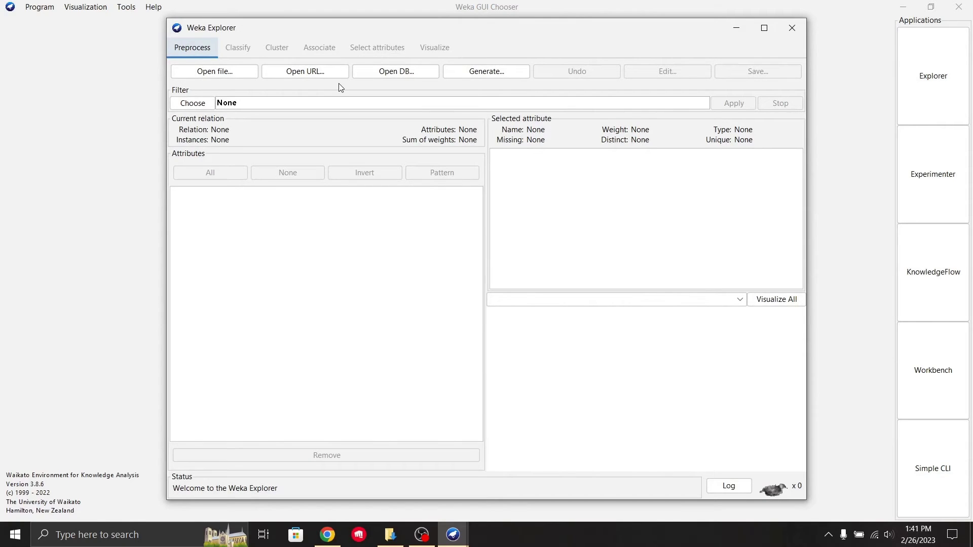
drag(372, 35, 374, 26)
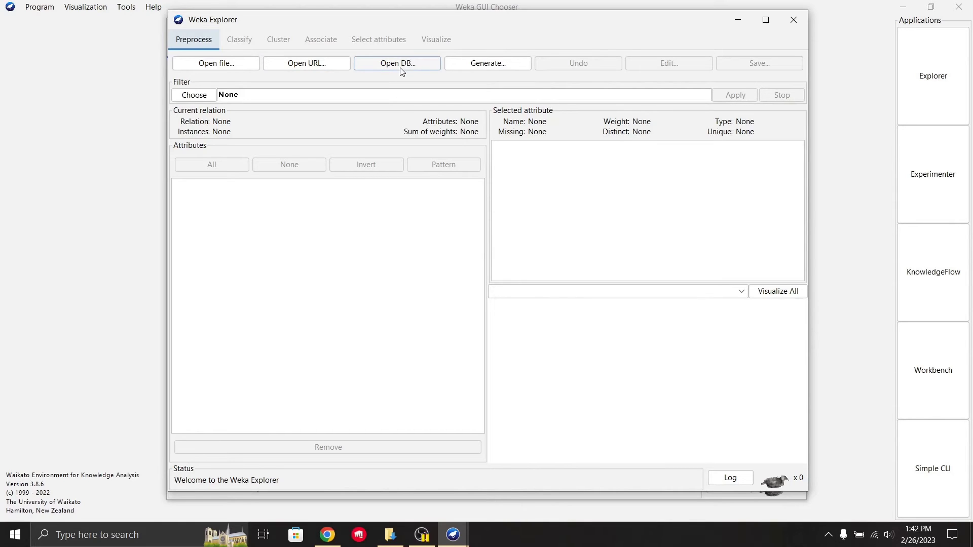
Start opening a data file in the Explorer and browse to the Downloads folder
click(205, 64)
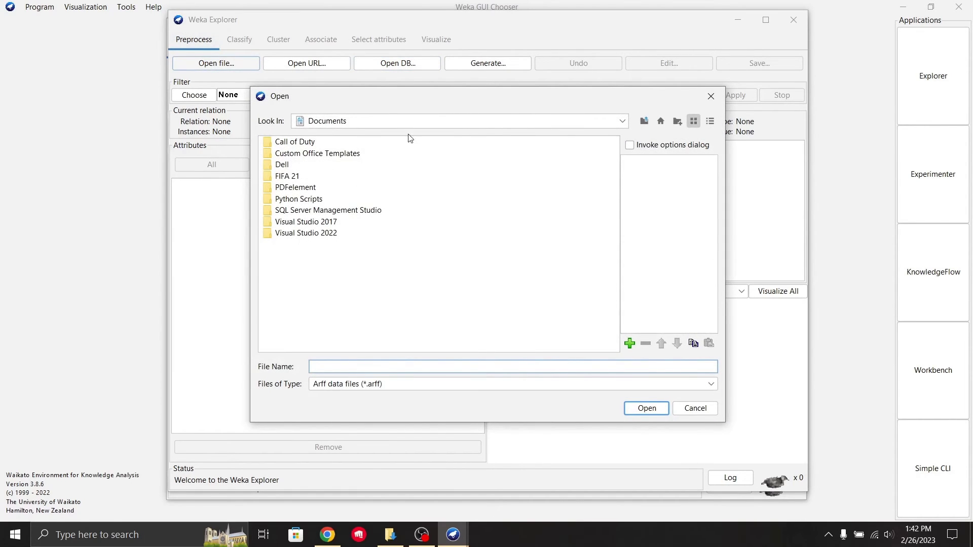
click(646, 121)
click(626, 125)
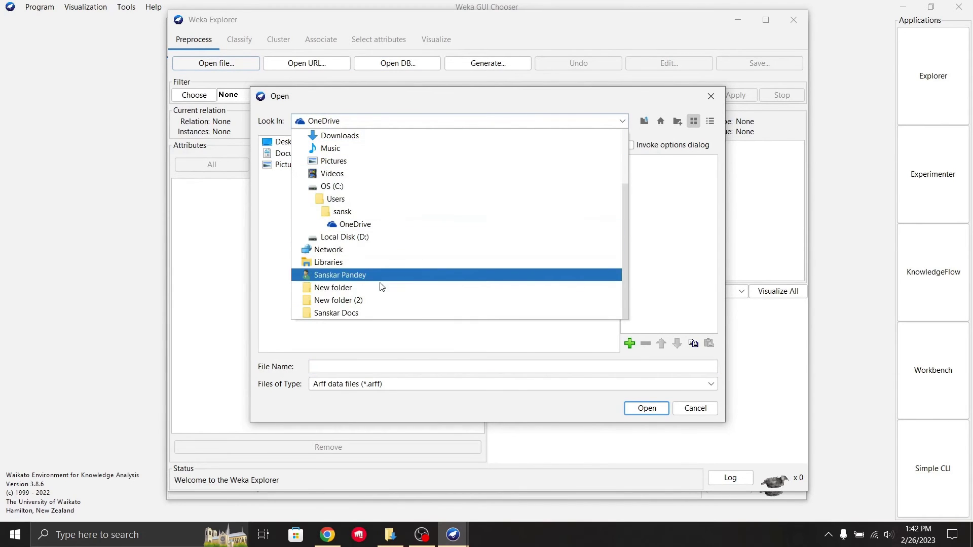
click(375, 138)
Try to load the archive folder from Downloads as the dataset
click(279, 142)
click(278, 144)
click(305, 170)
click(291, 145)
click(298, 158)
click(284, 145)
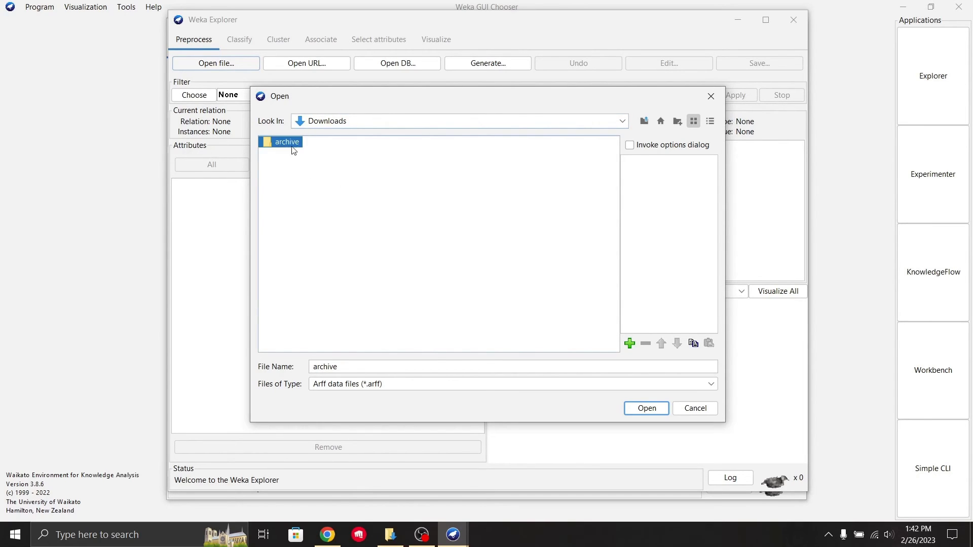
click(640, 408)
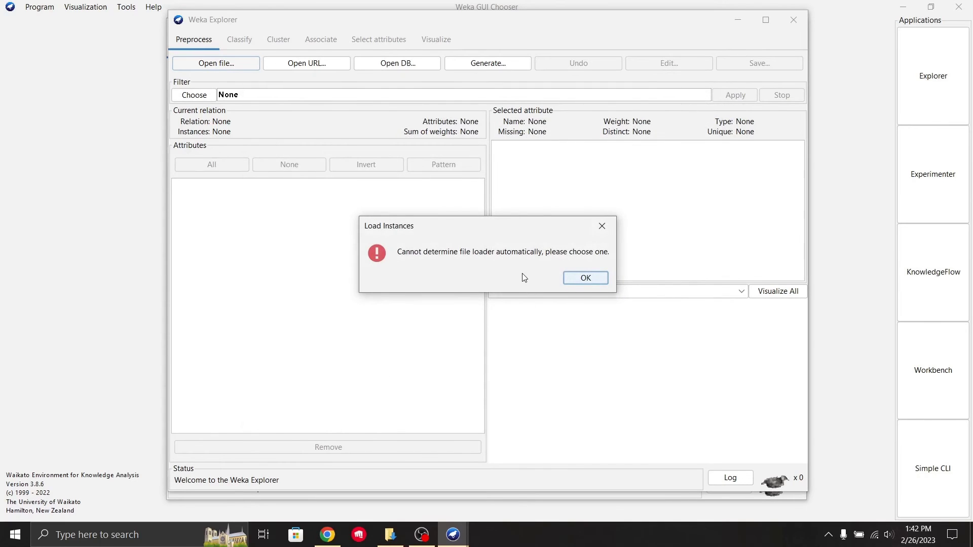
click(586, 279)
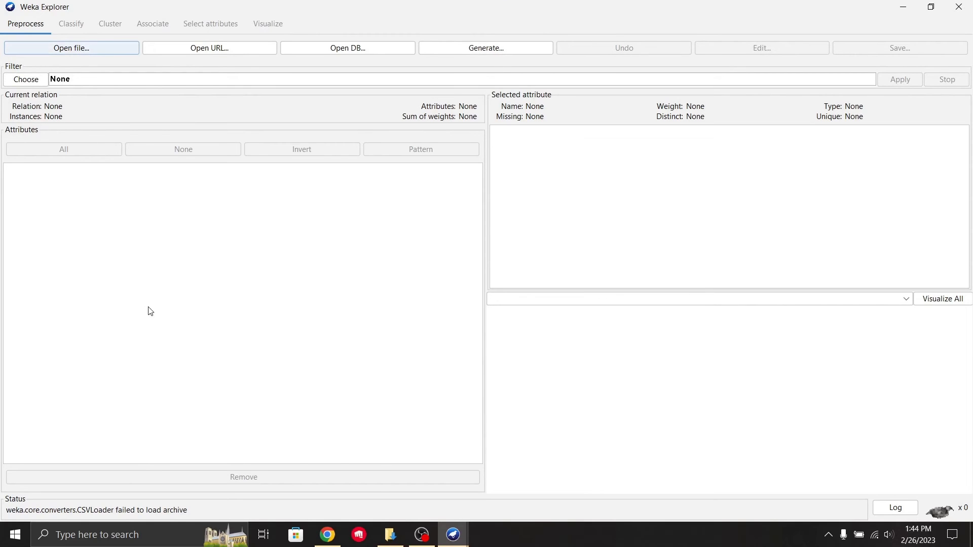
Load Iris.csv from the Downloads folder into the Explorer, using the CSV data files (*.csv) file type
click(93, 51)
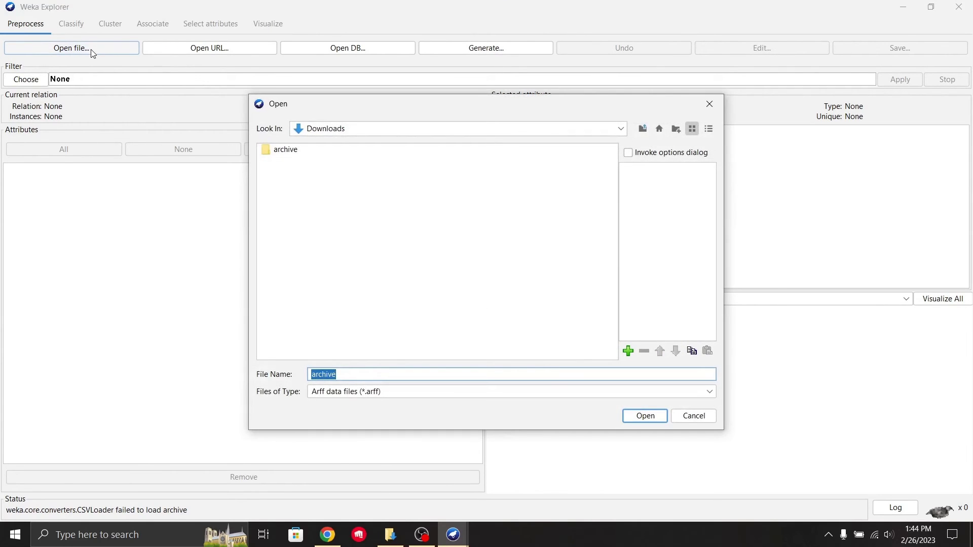
click(307, 191)
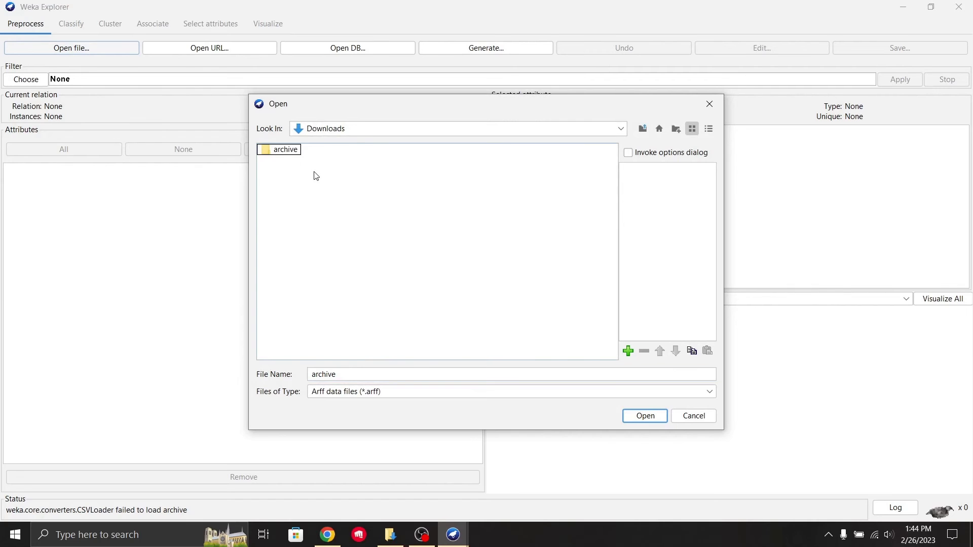
click(368, 395)
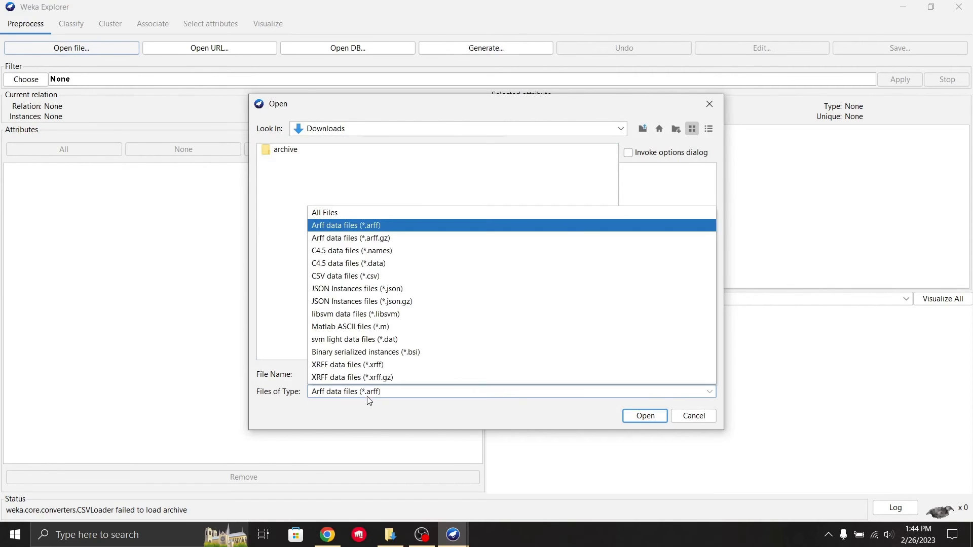
click(380, 278)
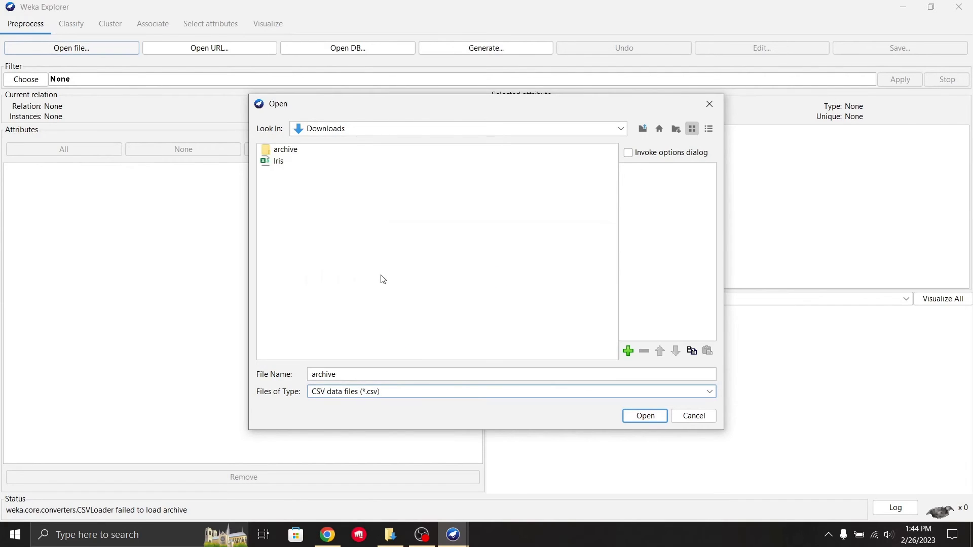
click(280, 163)
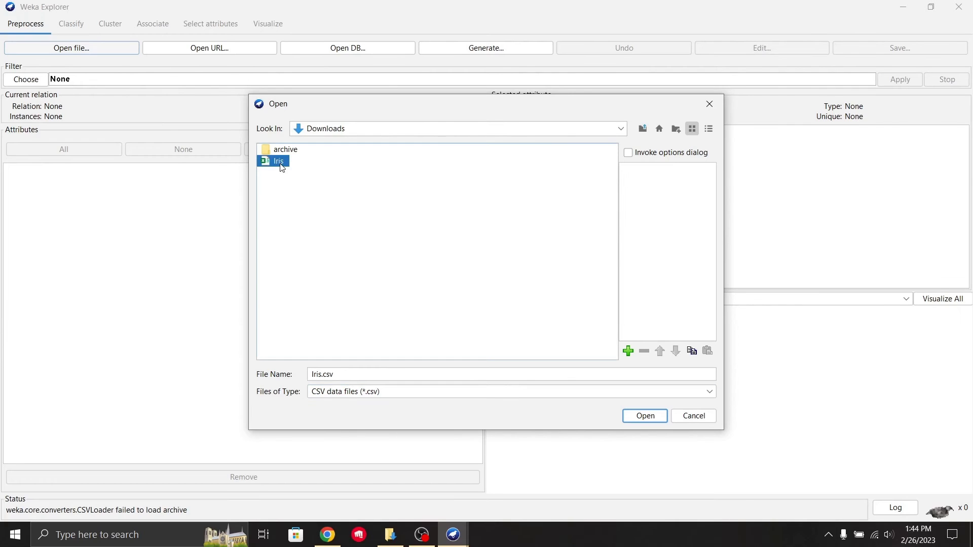
click(642, 419)
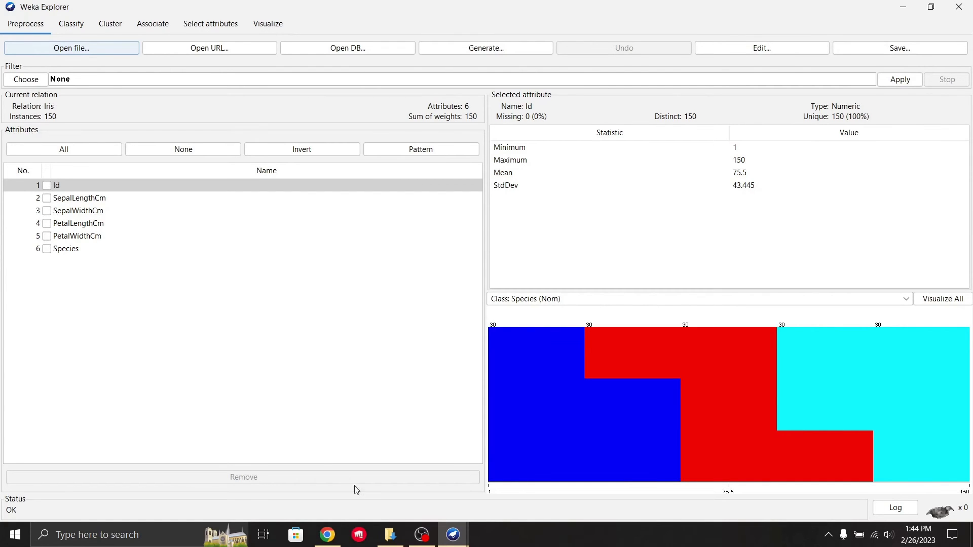
Open the Iris file in Excel and examine its Species, Id, sepal and petal columns in the first data row
click(397, 535)
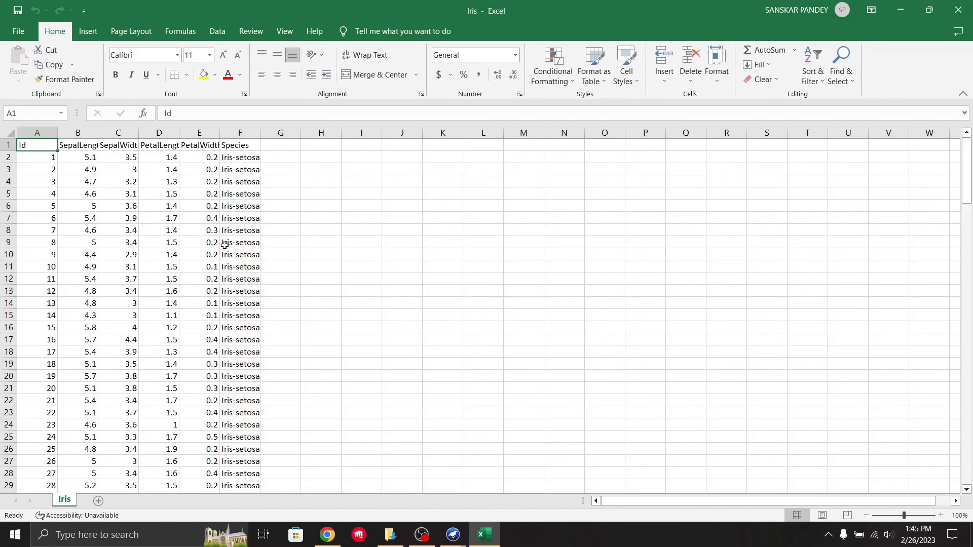
click(242, 147)
click(240, 159)
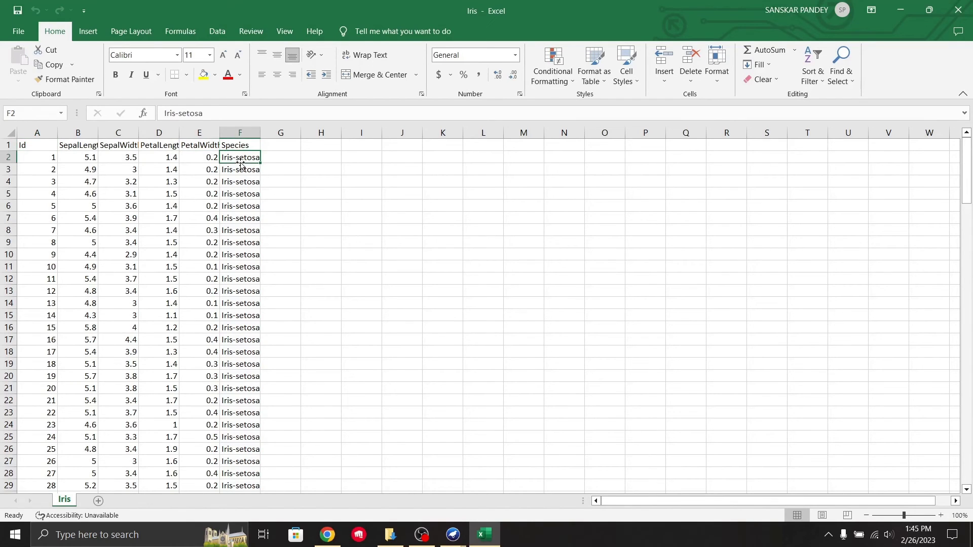
double_click(47, 157)
click(88, 159)
click(126, 158)
click(162, 158)
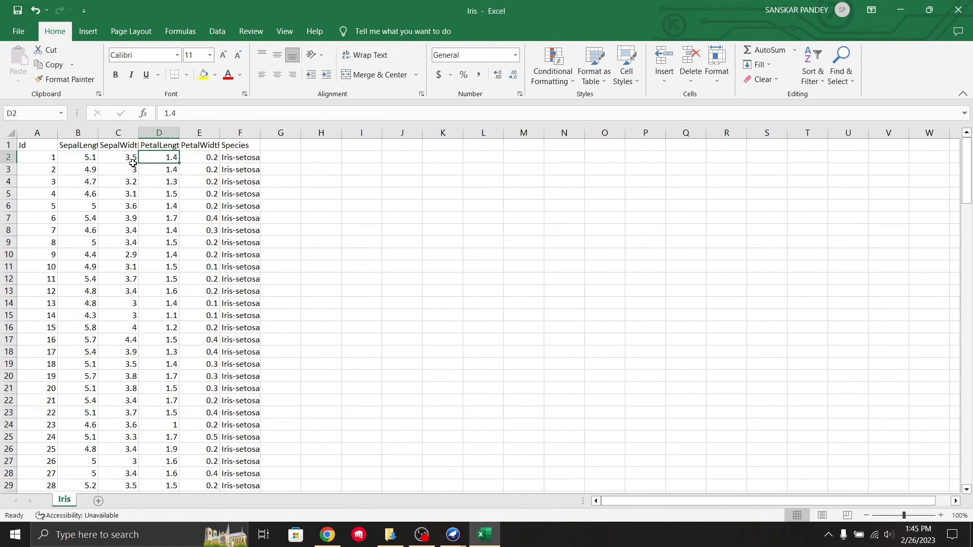
Examine the sepal length, sepal width, petal length, petal width and species values of the first Iris record
click(81, 159)
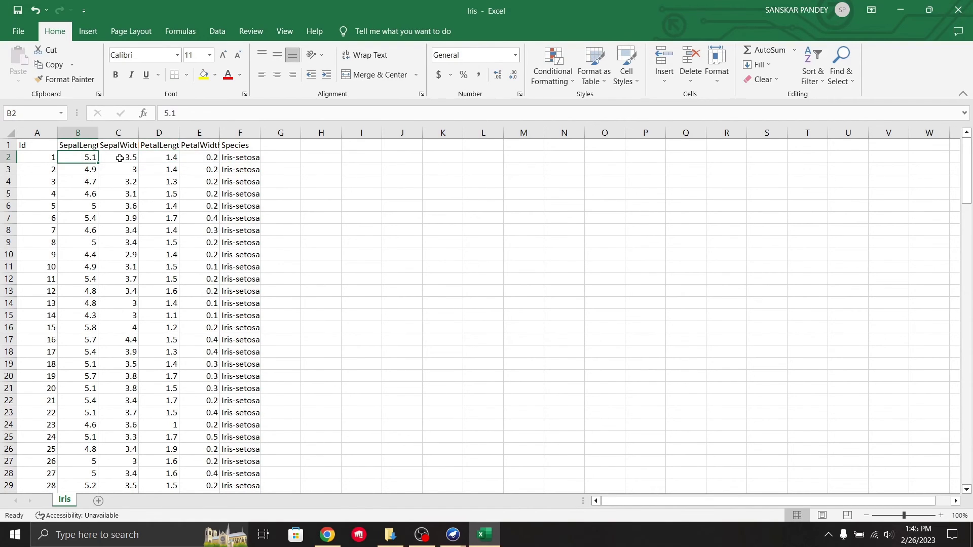
click(120, 159)
click(163, 159)
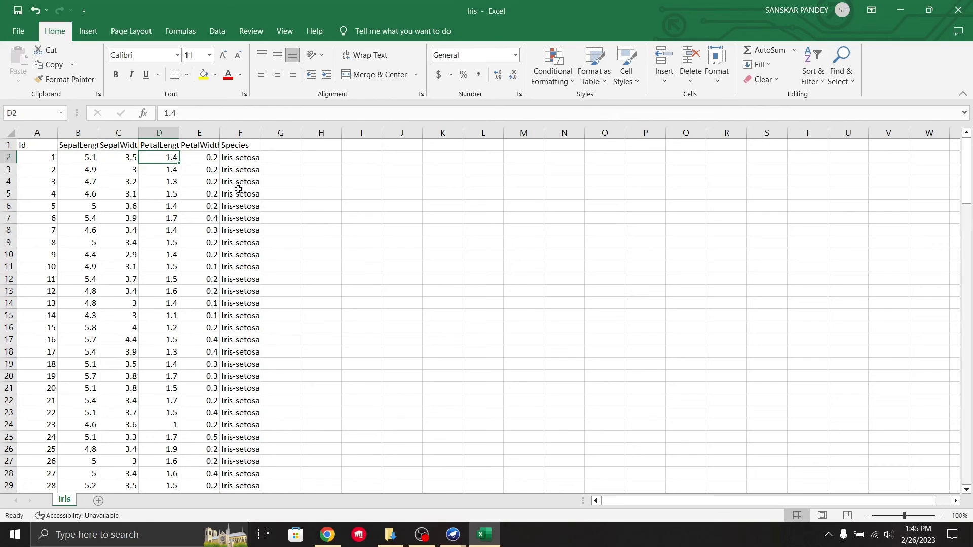
click(204, 160)
click(229, 159)
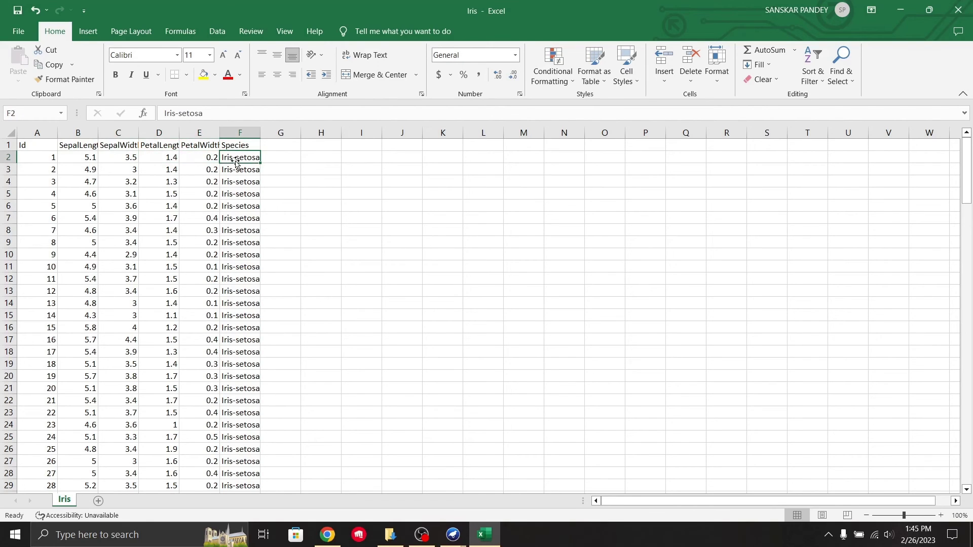
Switch to Weka Explorer and select the attributes Id, SepalLengthCm, SepalWidthCm, PetalLengthCm, PetalWidthCm and Species
click(461, 541)
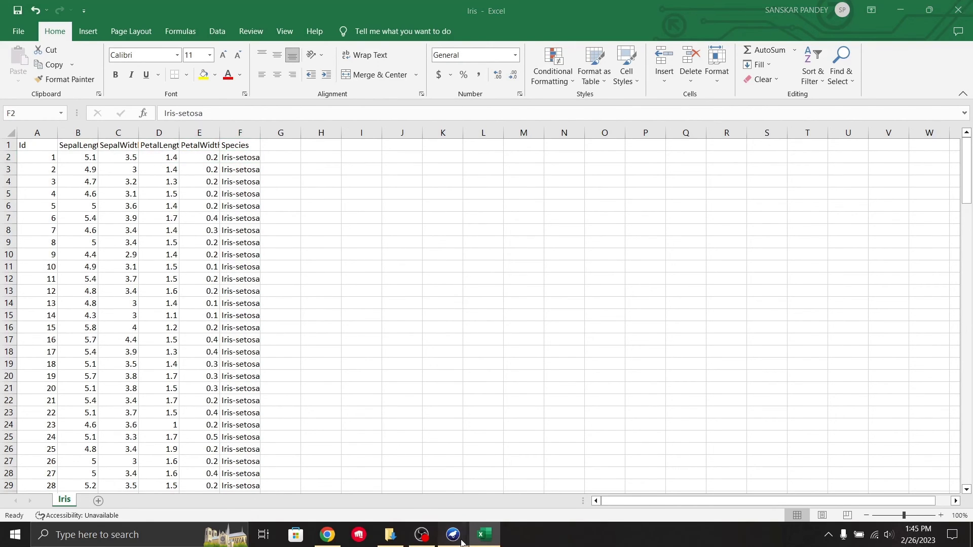
click(572, 481)
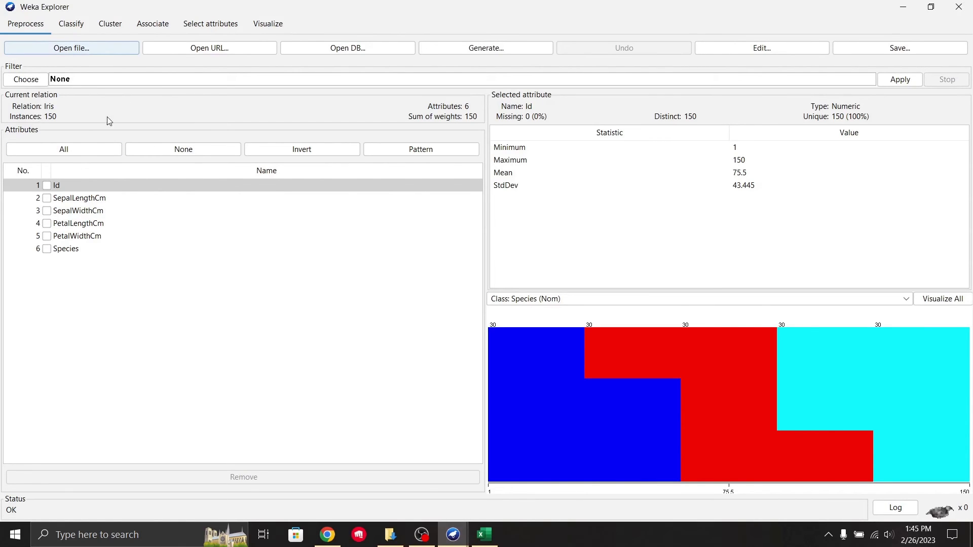
click(52, 186)
click(46, 185)
click(46, 198)
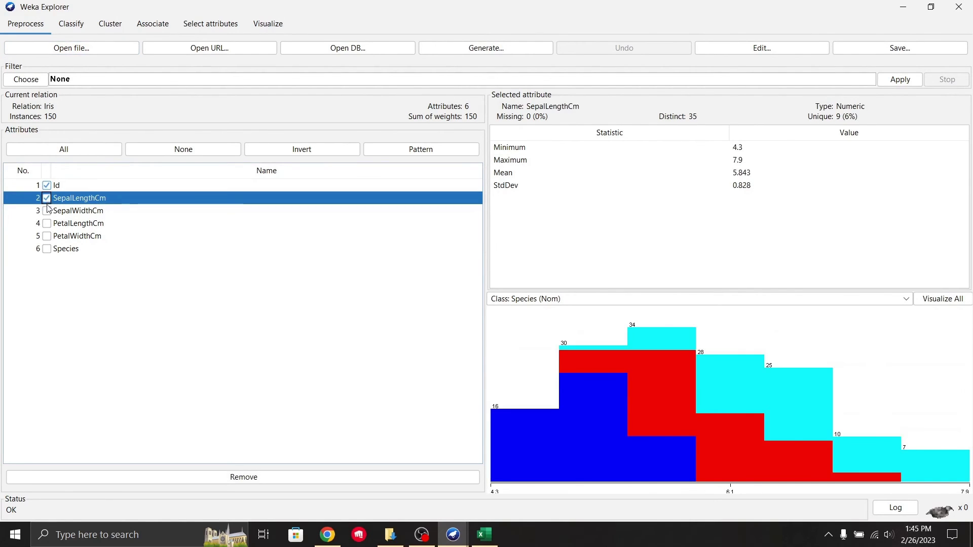
click(47, 211)
click(46, 223)
click(47, 237)
click(47, 248)
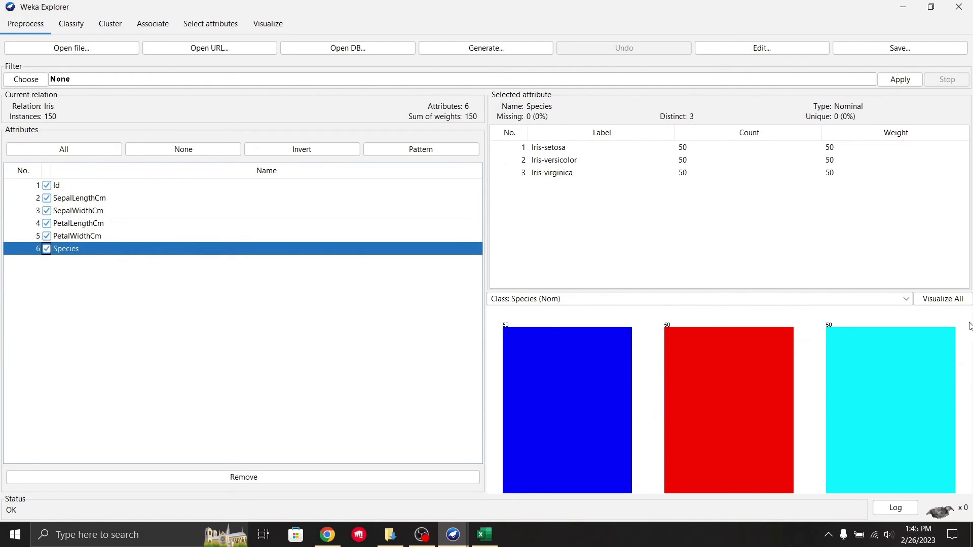
Visualize all attribute histograms by Species class in a maximized window, and close it after viewing
click(942, 300)
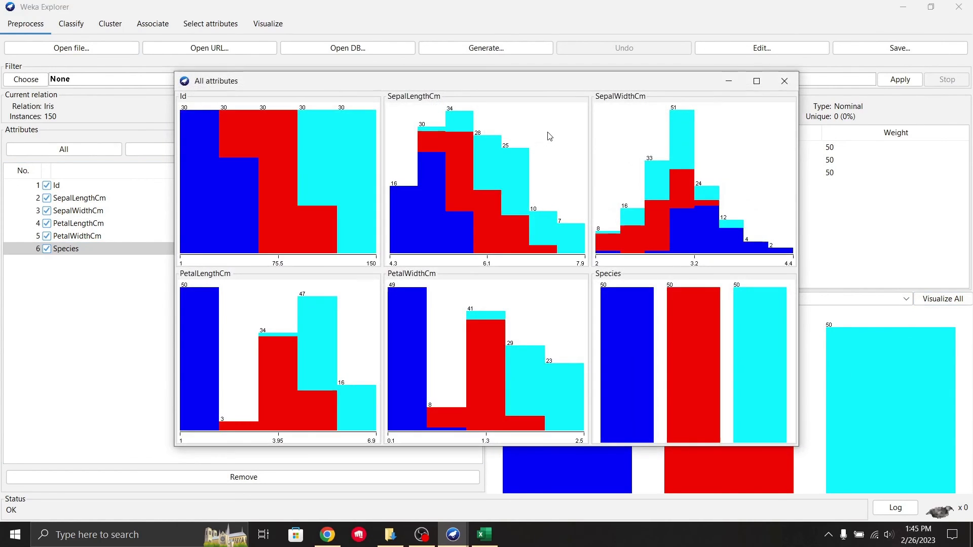
click(757, 81)
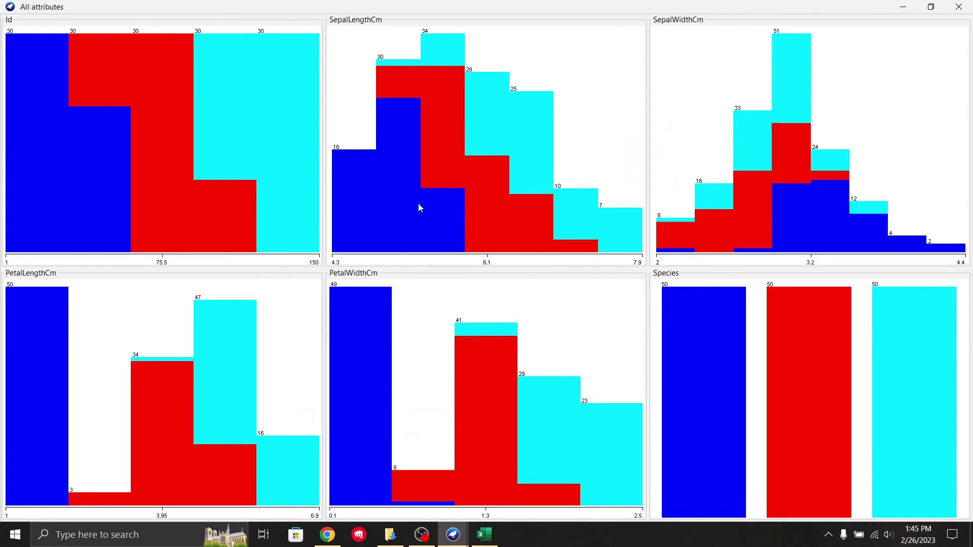
click(950, 14)
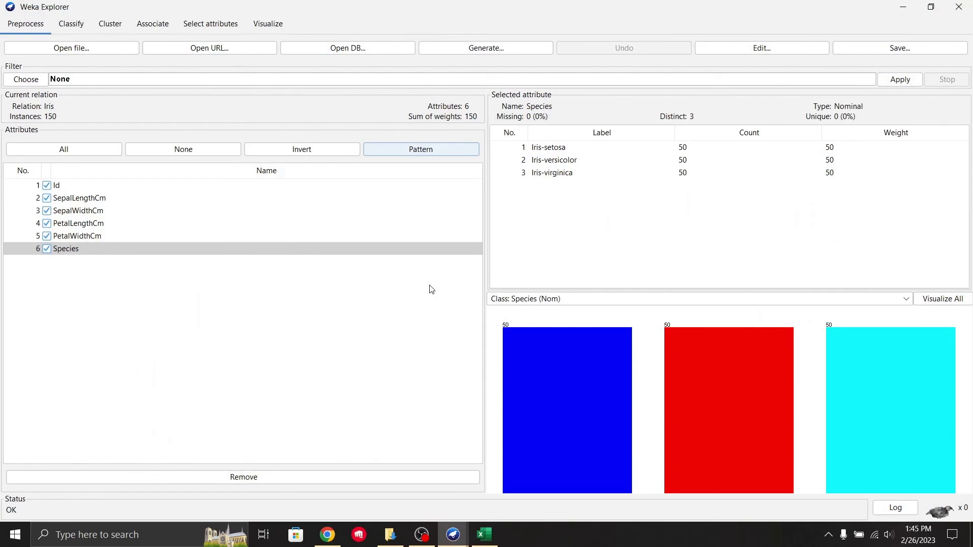
Go to the classification section and look through the available classifiers, including the rules and trees groups
click(71, 27)
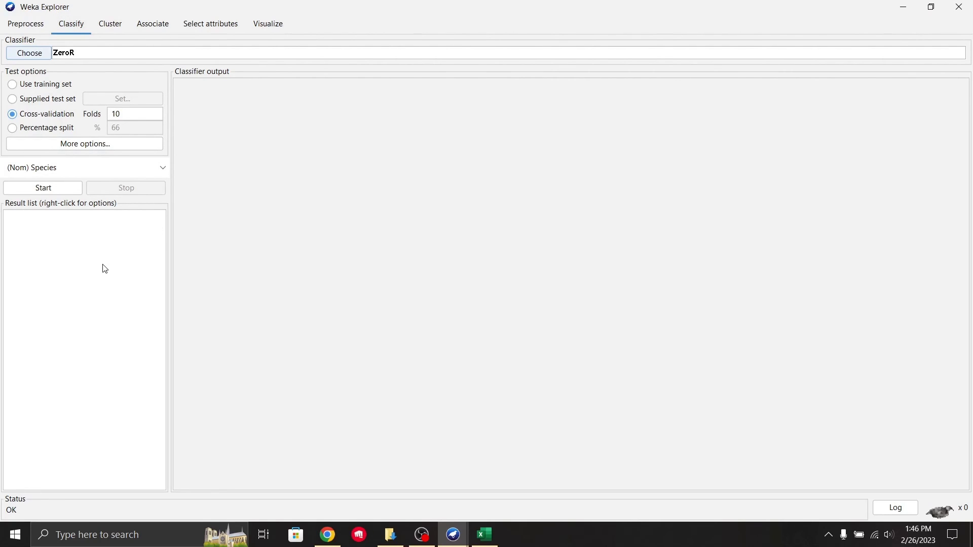
click(39, 61)
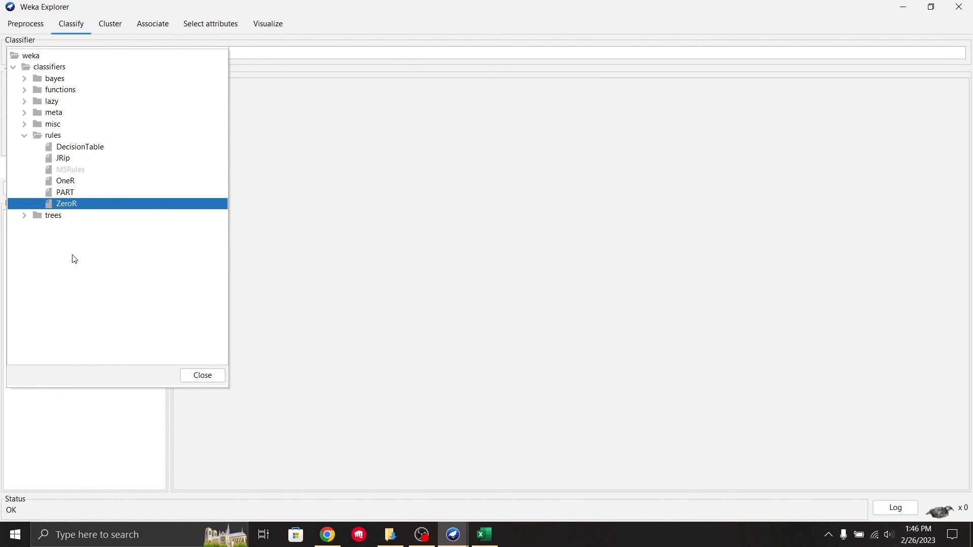
click(23, 216)
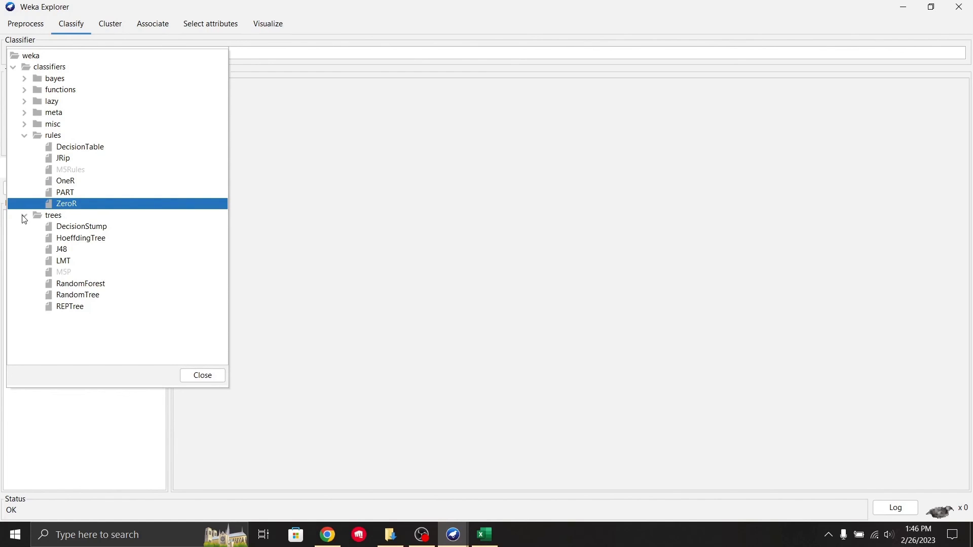
click(24, 216)
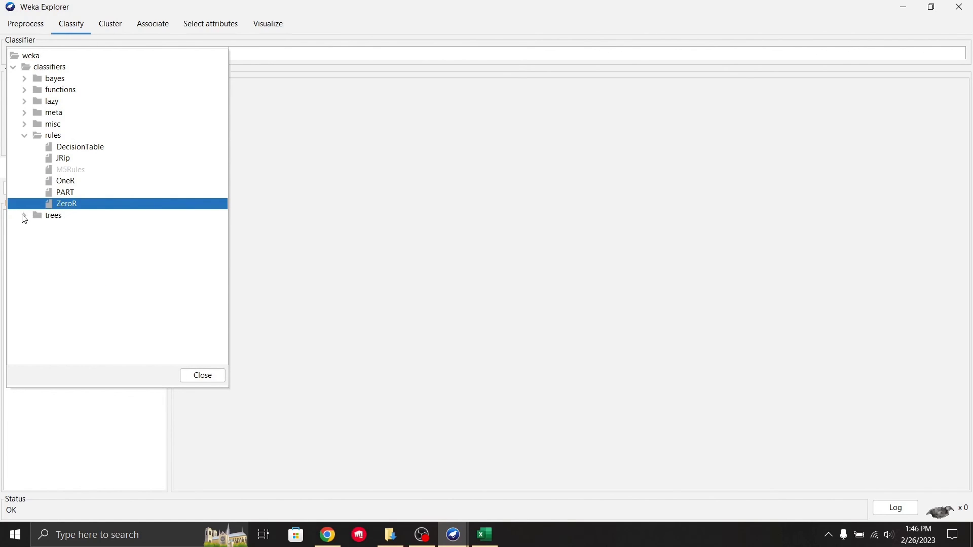
click(347, 283)
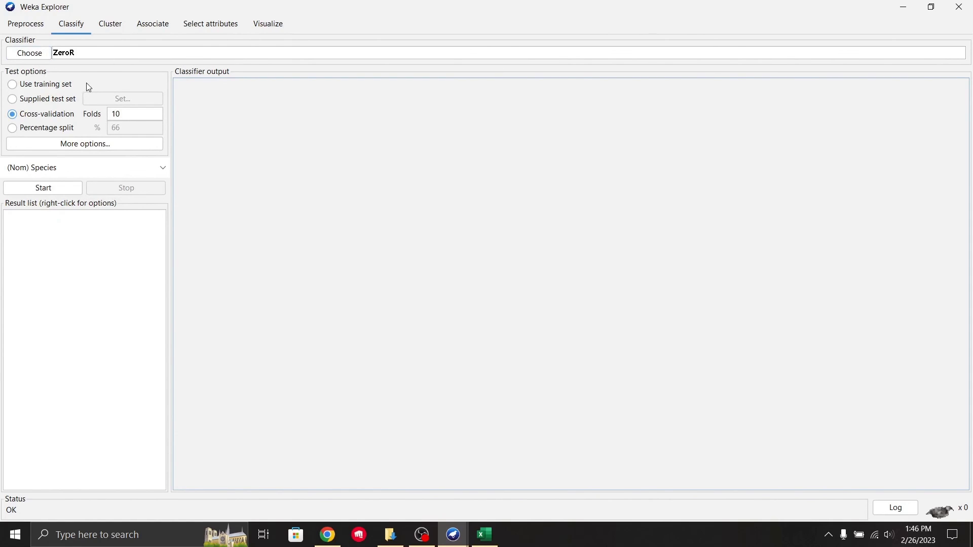
Review the cross-validation folds setting and the classifier evaluation options
click(133, 116)
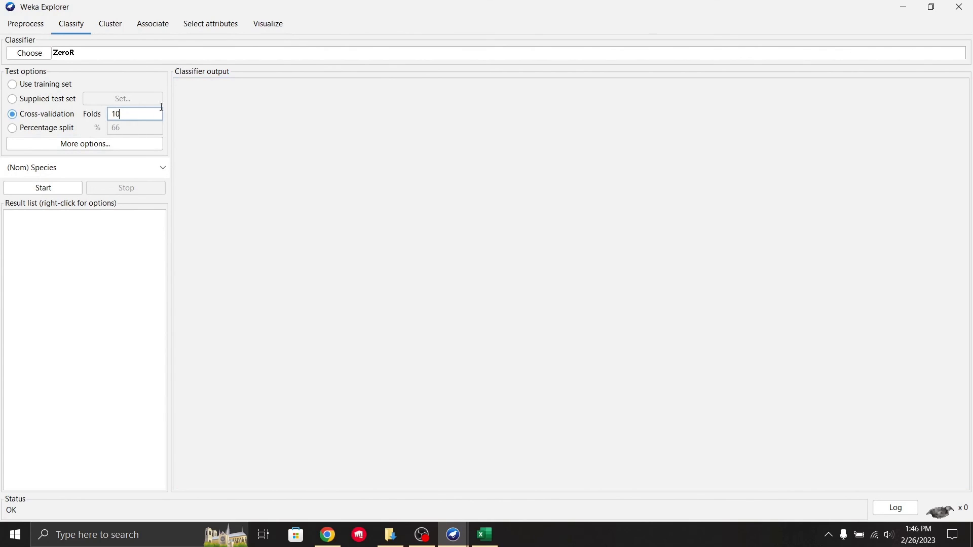
click(123, 251)
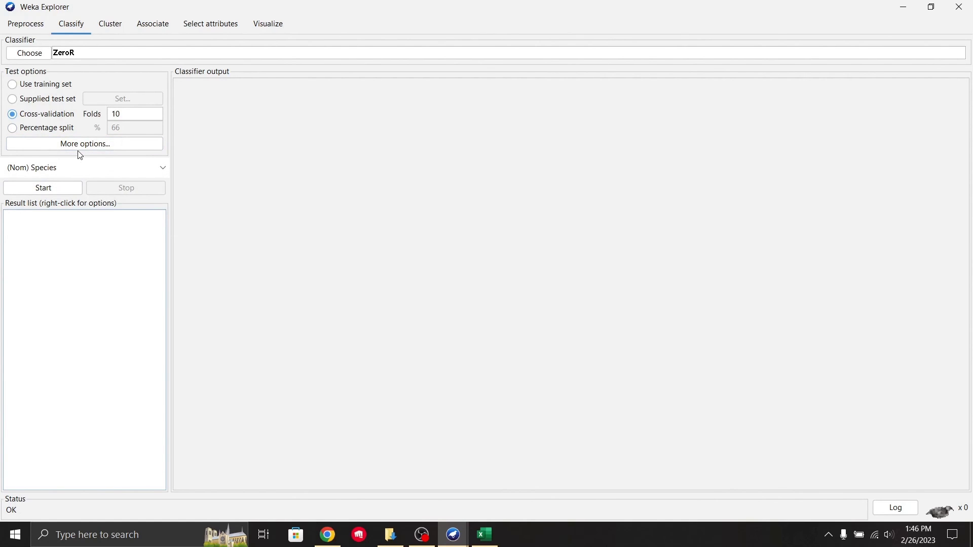
click(79, 145)
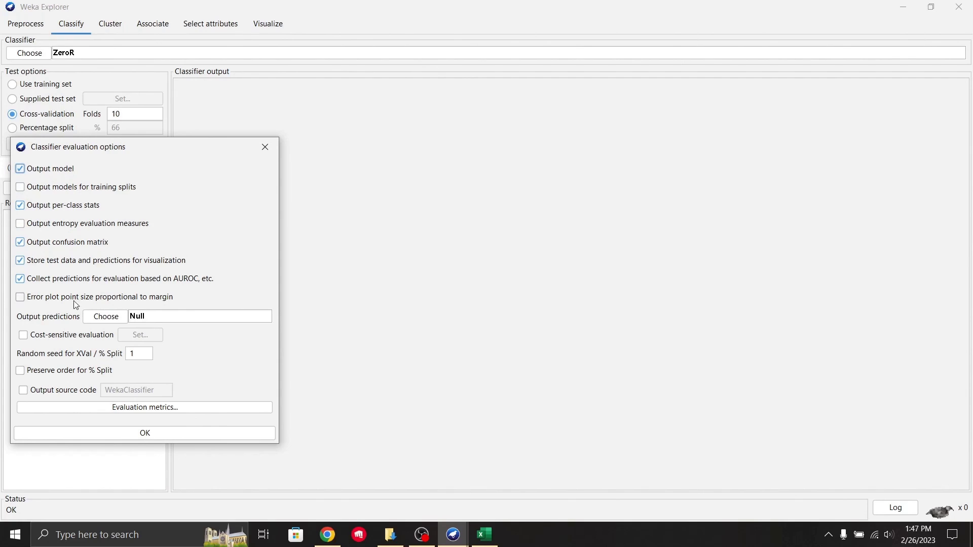
click(265, 147)
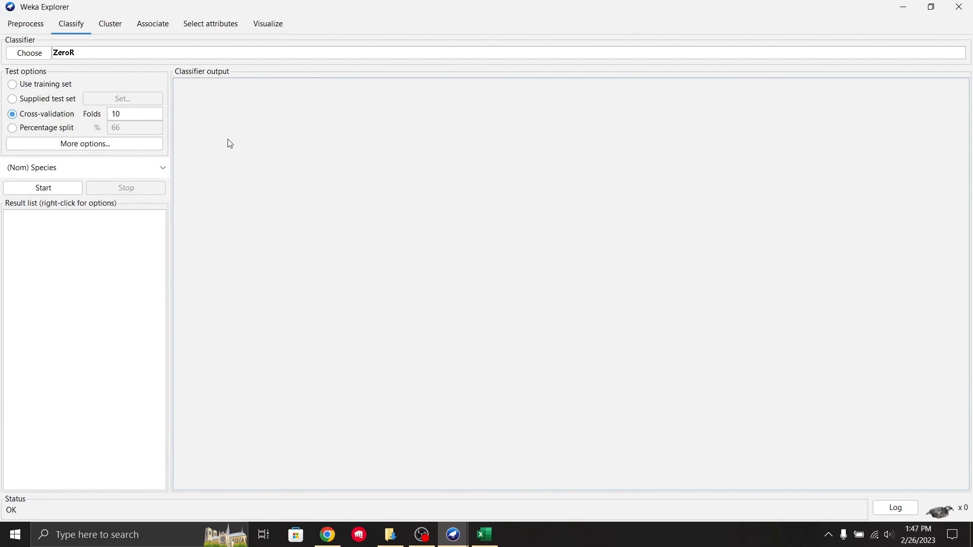
Run the ZeroR classifier on Species with 10-fold cross-validation and review its run information, summary, per-class accuracy and confusion matrix
click(61, 191)
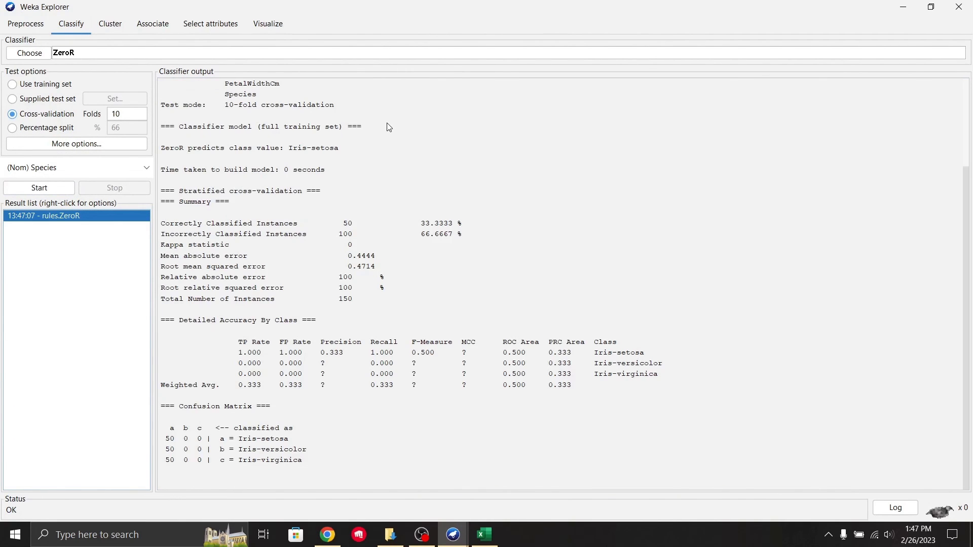
scroll(453, 263, up, 4)
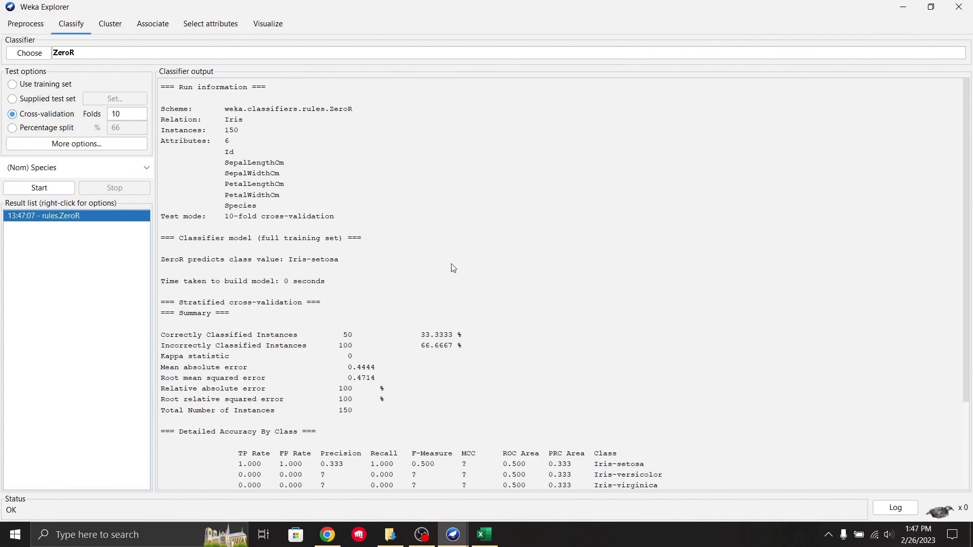
scroll(238, 298, down, 2)
scroll(239, 298, up, 2)
scroll(405, 257, down, 5)
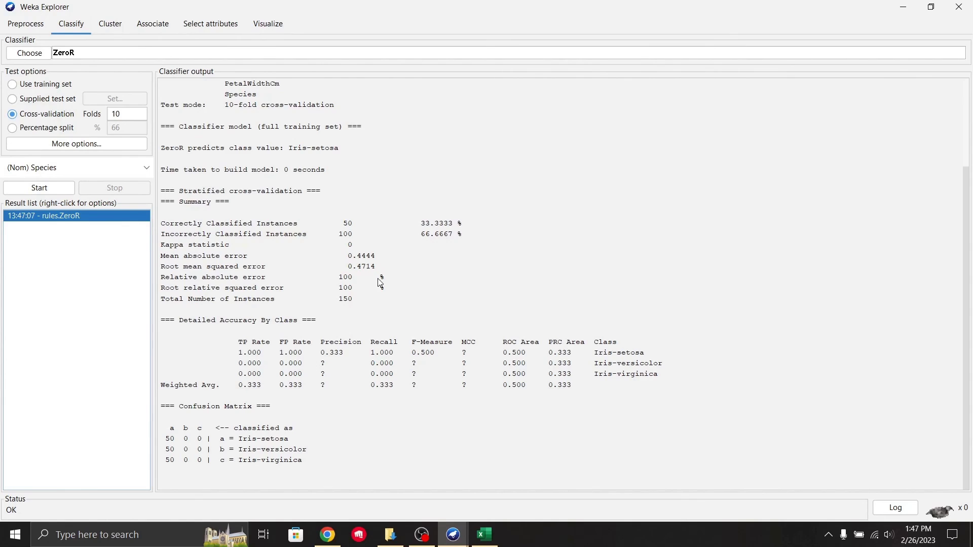
scroll(380, 284, up, 4)
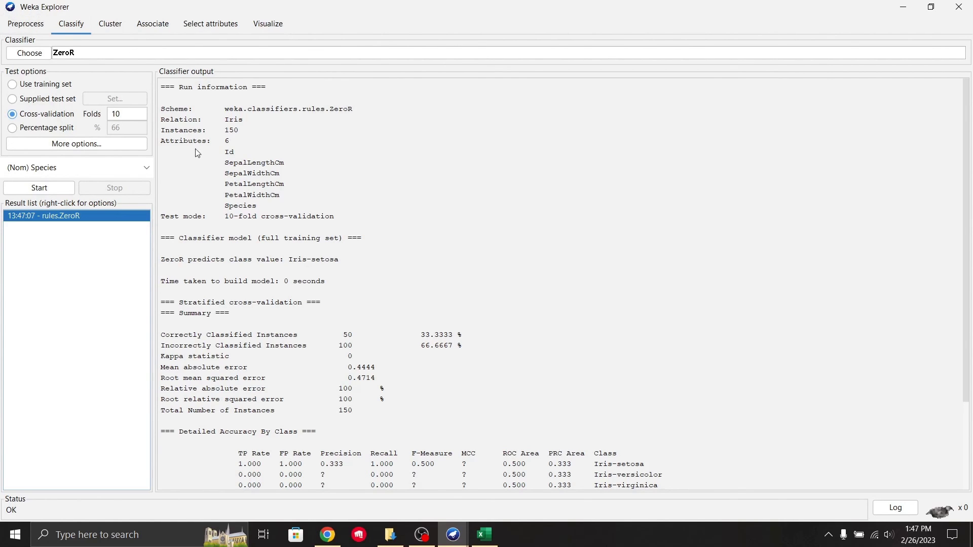
scroll(340, 172, down, 4)
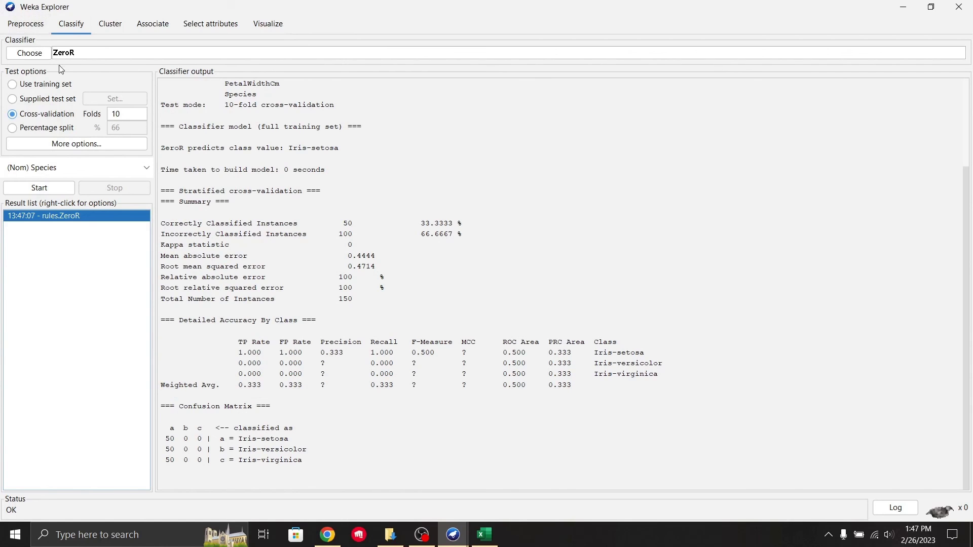
scroll(460, 390, up, 4)
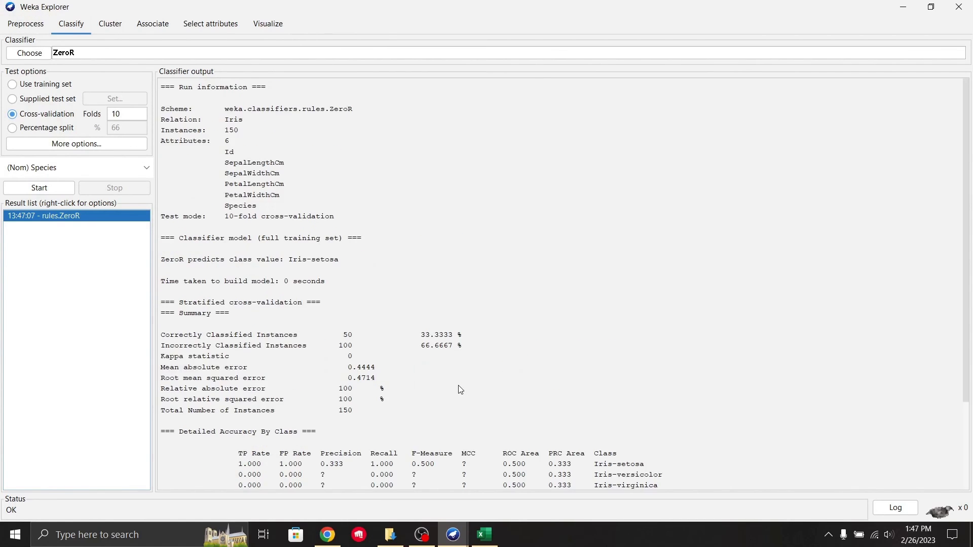